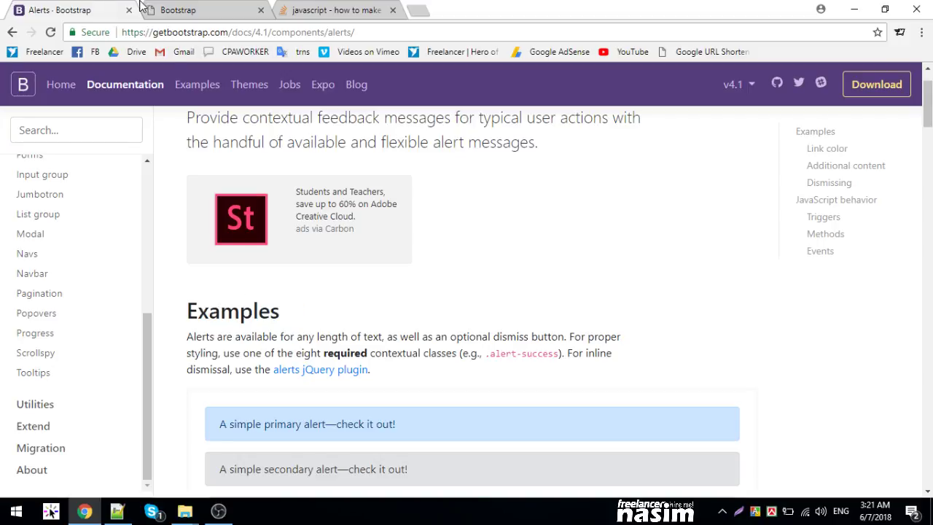
Step: Visit the progress-bar tab and close the JavaScript question tab
click(178, 11)
click(392, 10)
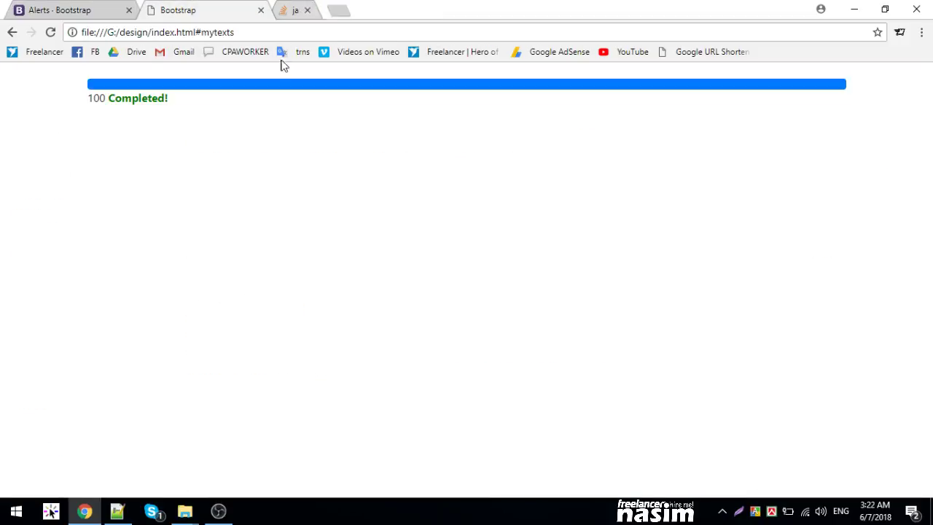
click(50, 32)
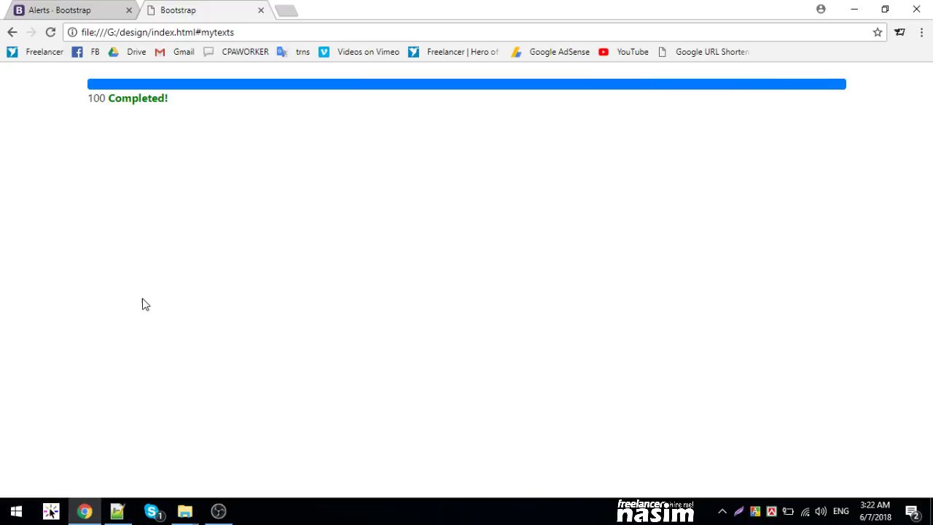
Step: Return to Alerts, view the Tooltips page, then open the Borders utilities page
click(73, 10)
scroll(246, 302, down, 1)
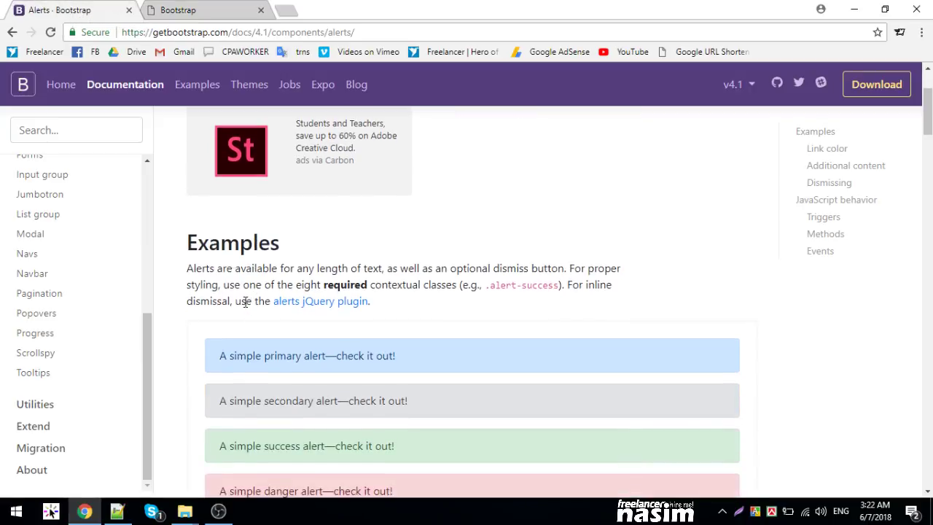
scroll(117, 299, down, 2)
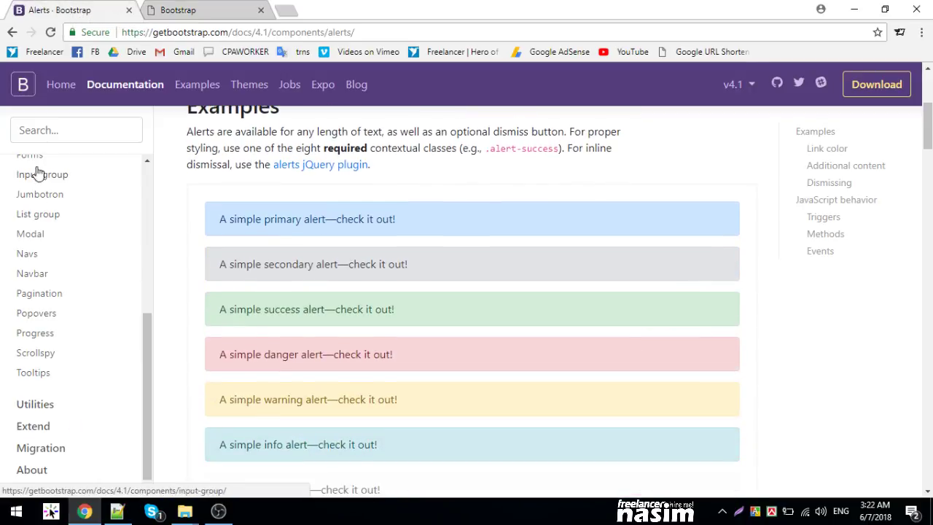
click(33, 372)
scroll(218, 328, down, 1)
scroll(339, 362, down, 5)
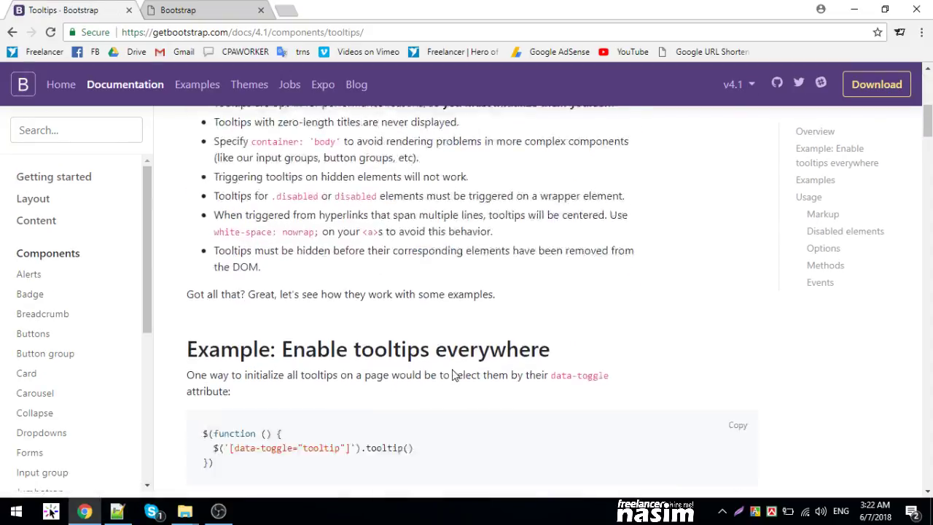
scroll(324, 437, down, 3)
scroll(324, 447, down, 5)
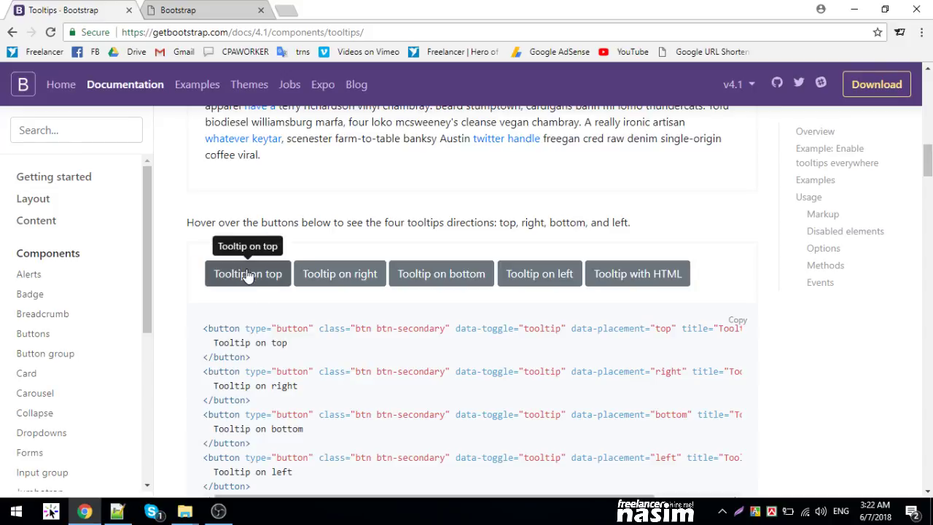
scroll(69, 349, down, 1)
scroll(67, 354, down, 2)
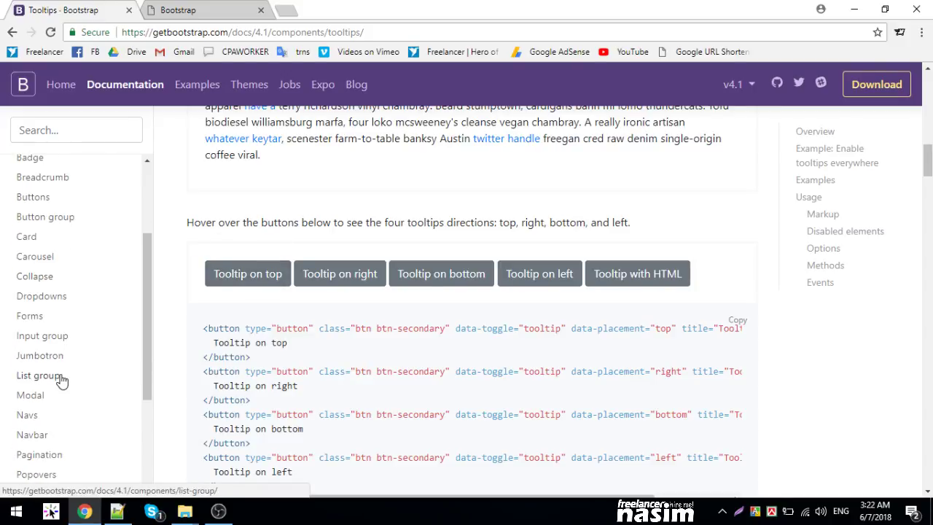
scroll(44, 359, down, 3)
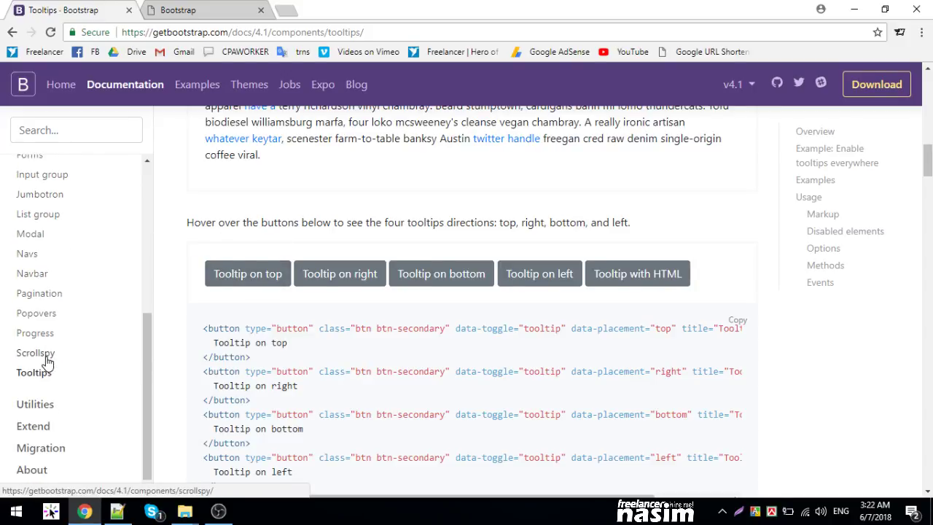
scroll(42, 359, down, 2)
click(33, 403)
scroll(48, 361, down, 2)
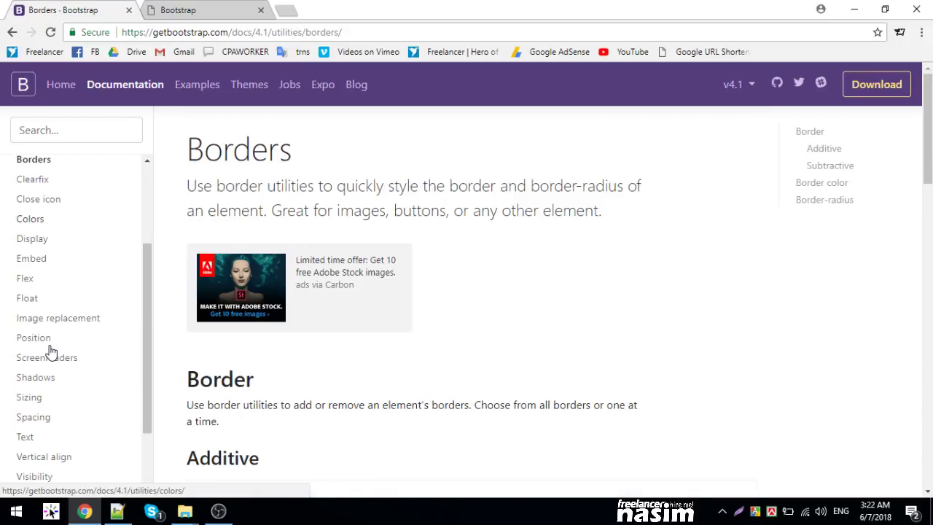
Step: Step through the Position, Float and Screenreaders utilities to the Visibility page
click(33, 349)
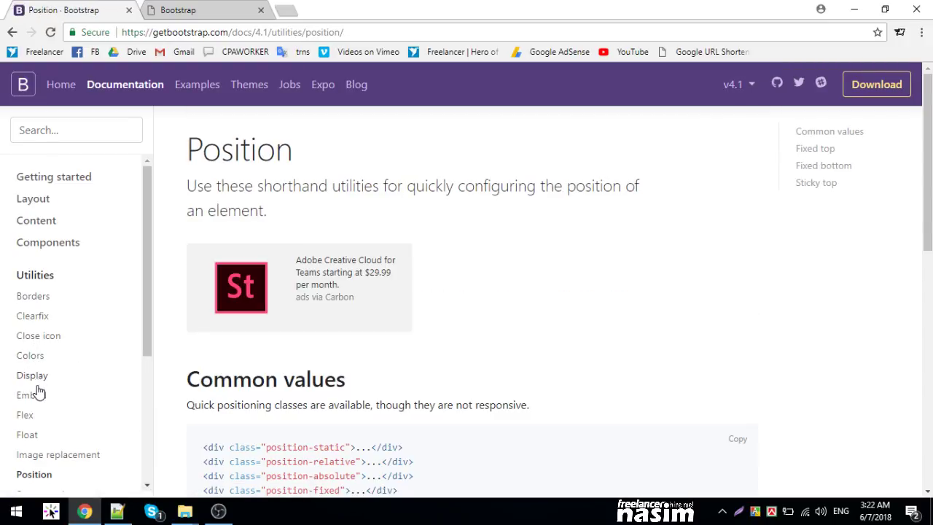
click(27, 435)
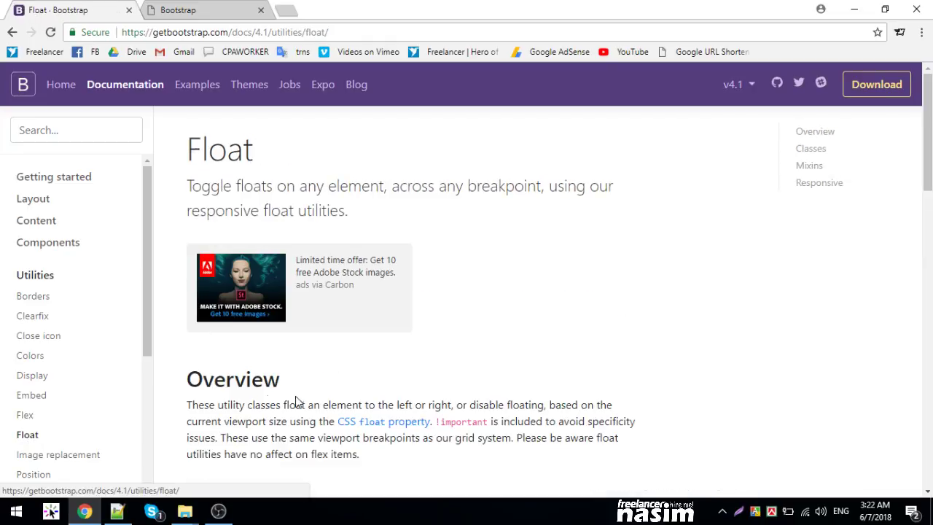
scroll(343, 358, down, 3)
scroll(344, 340, down, 3)
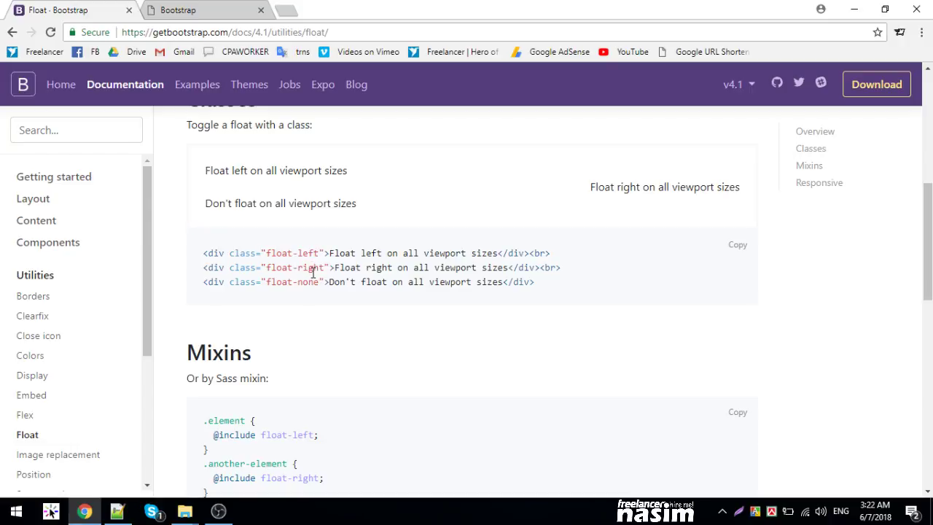
scroll(104, 343, down, 1)
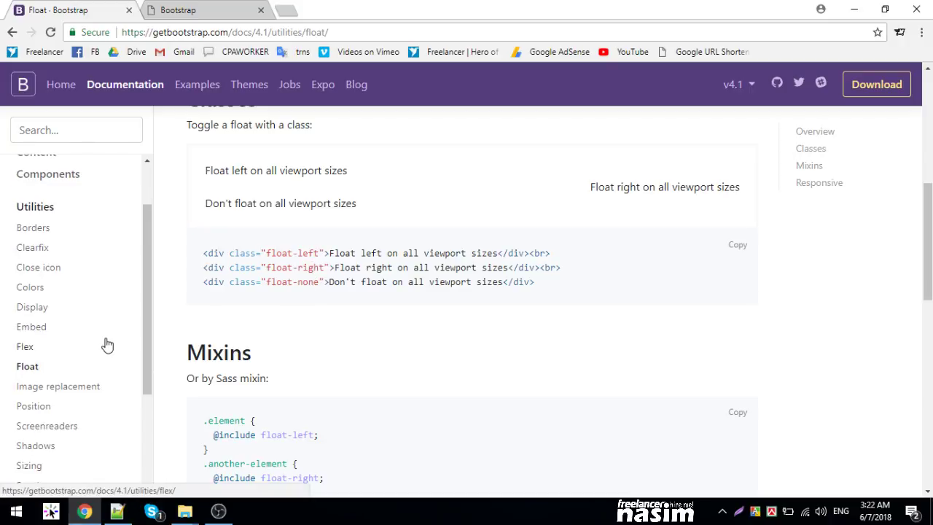
scroll(41, 394, down, 1)
click(45, 357)
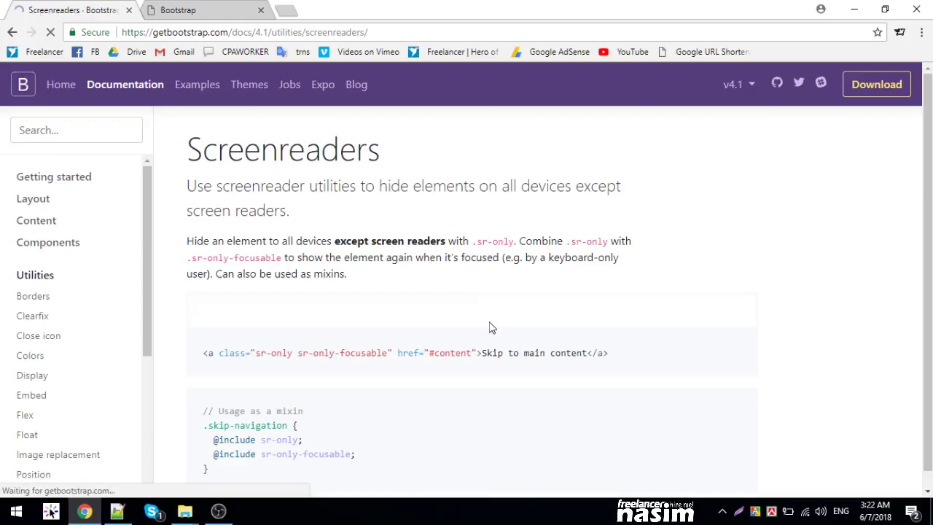
scroll(374, 273, down, 2)
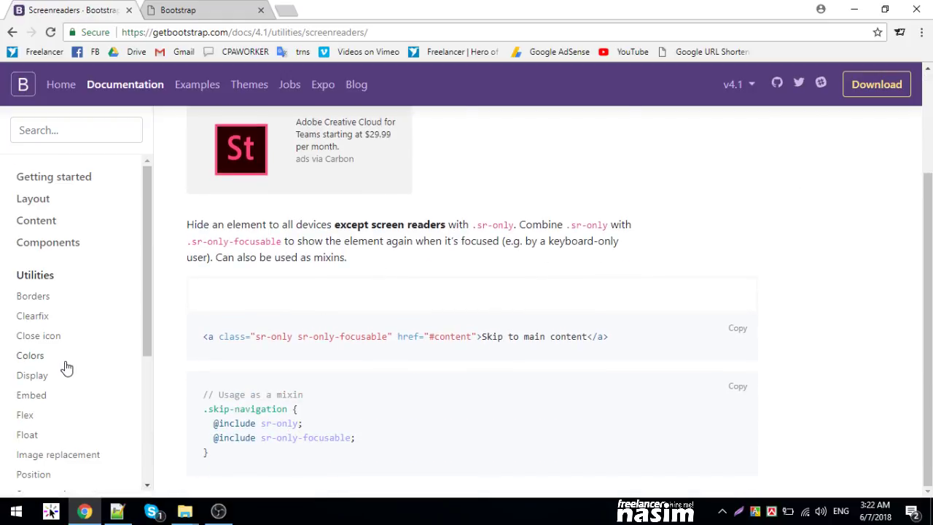
scroll(63, 367, down, 1)
scroll(66, 368, down, 2)
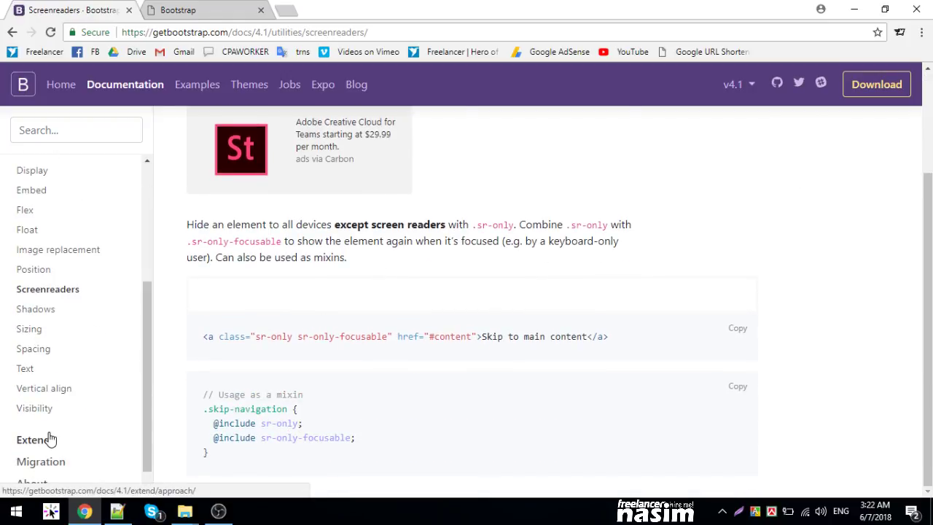
click(41, 408)
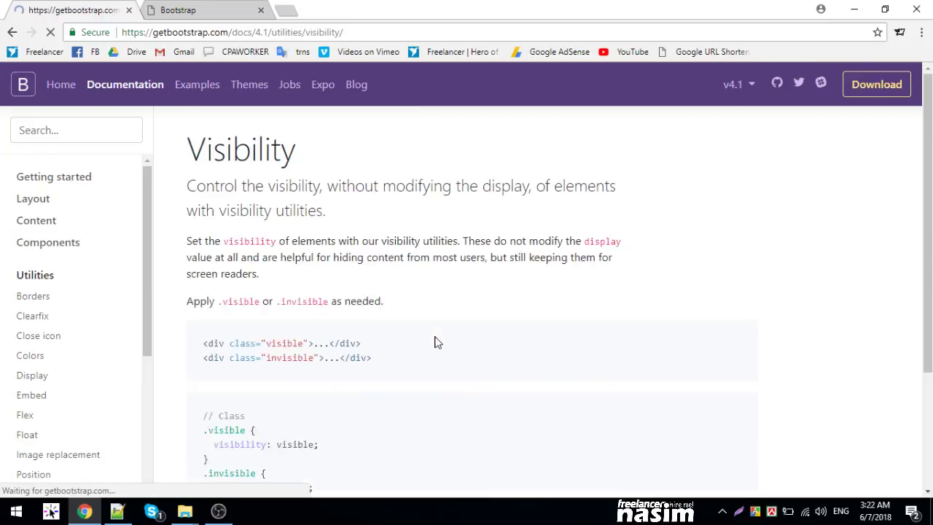
scroll(430, 317, down, 2)
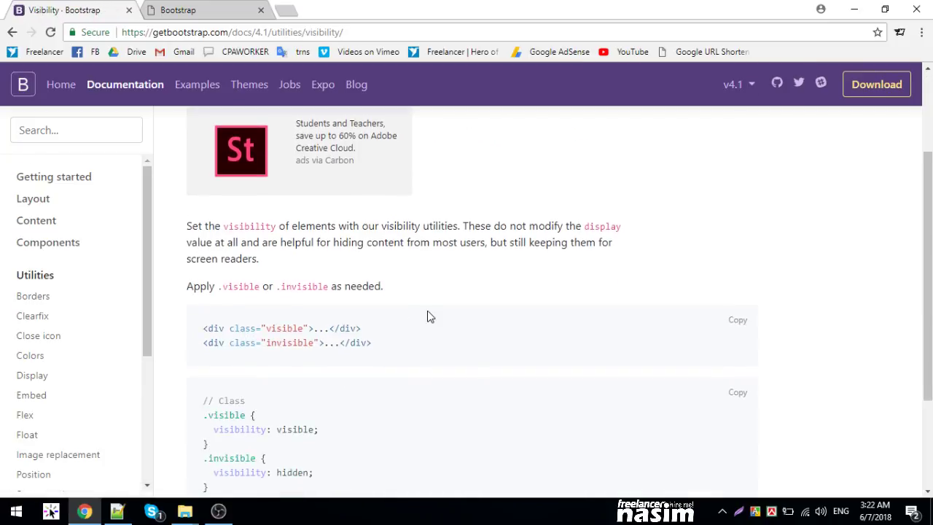
Step: Select and deselect the word 'visible' in the code example twice
double_click(284, 328)
click(291, 341)
double_click(284, 328)
click(286, 341)
scroll(292, 348, down, 1)
scroll(297, 350, down, 1)
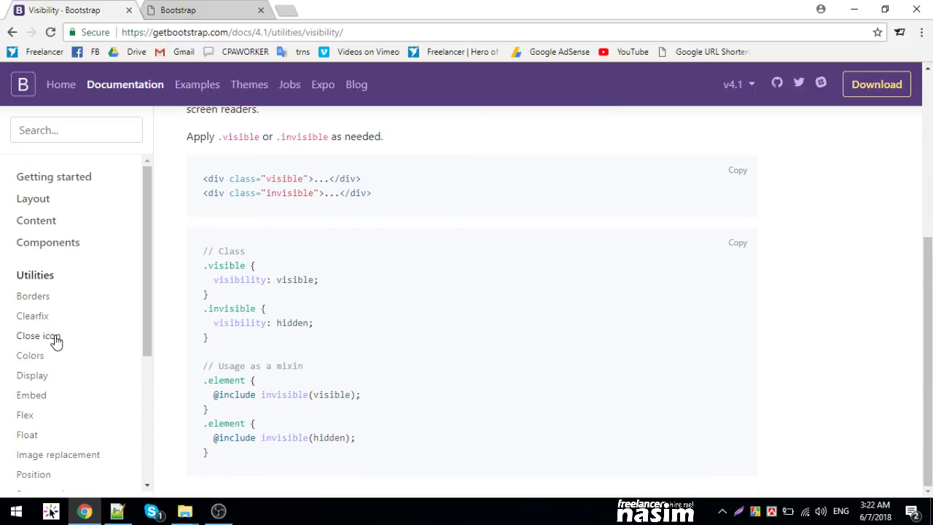
scroll(56, 340, down, 3)
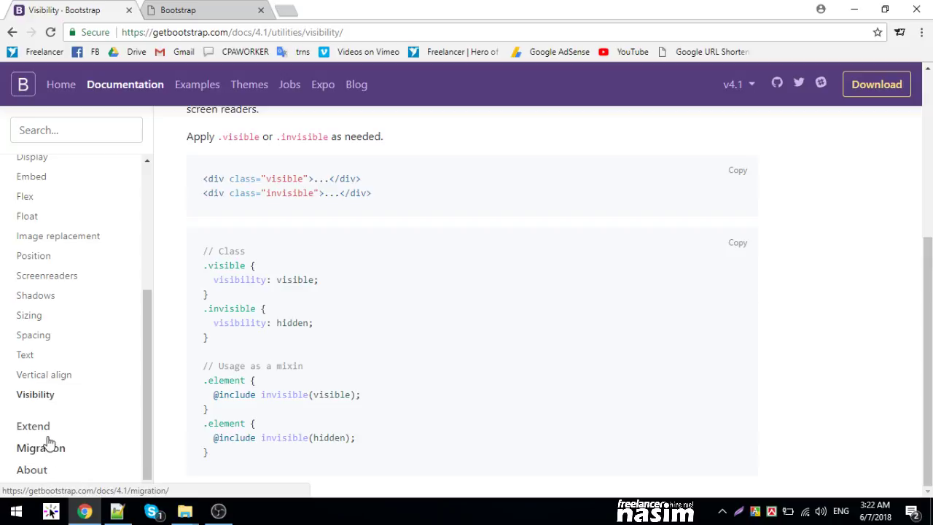
Step: Skim the Extend Approach and Content Reboot pages, then reopen Components > Alerts
click(42, 427)
scroll(381, 291, down, 4)
scroll(382, 289, down, 5)
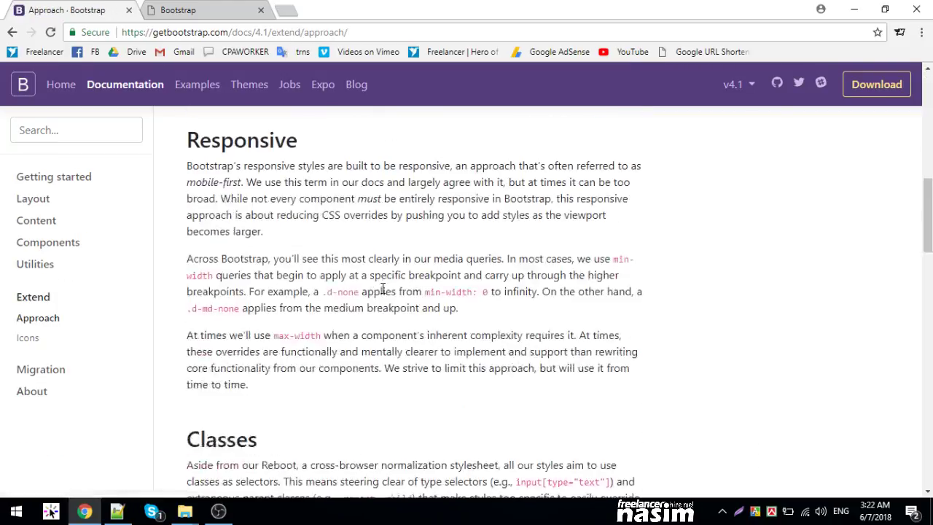
scroll(382, 288, down, 8)
scroll(382, 291, down, 3)
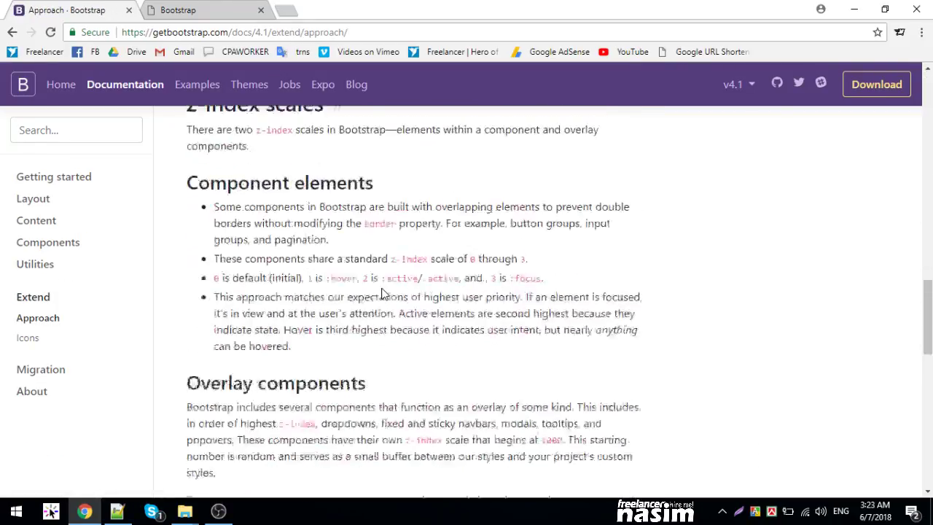
scroll(382, 295, down, 1)
scroll(381, 296, up, 4)
scroll(350, 292, up, 10)
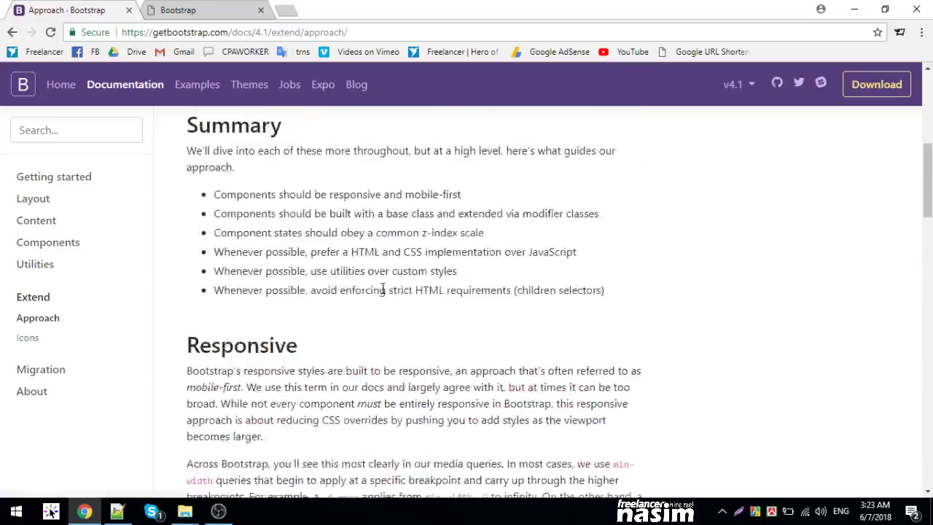
scroll(350, 291, up, 5)
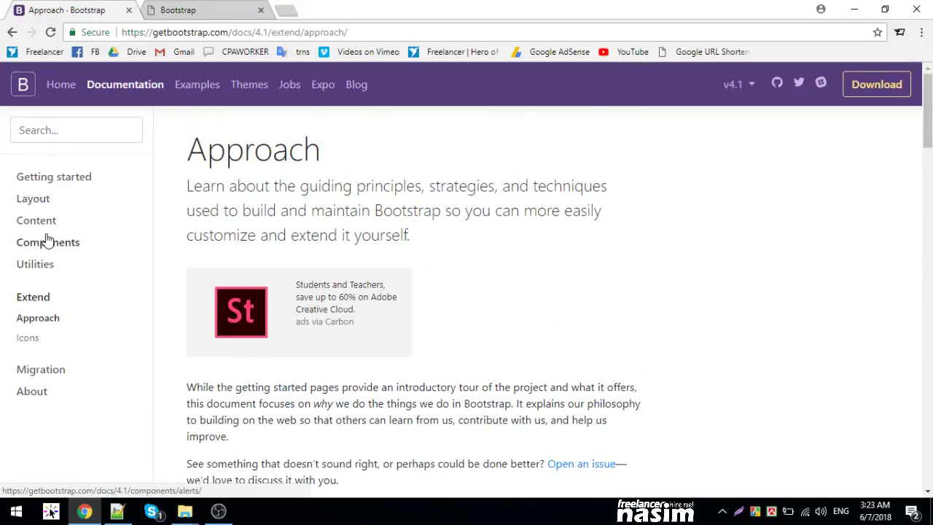
click(45, 225)
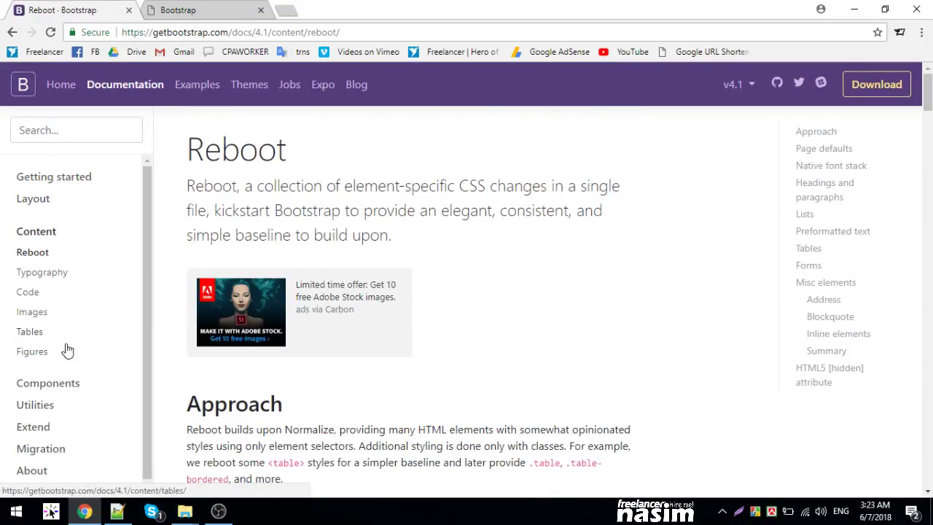
click(54, 393)
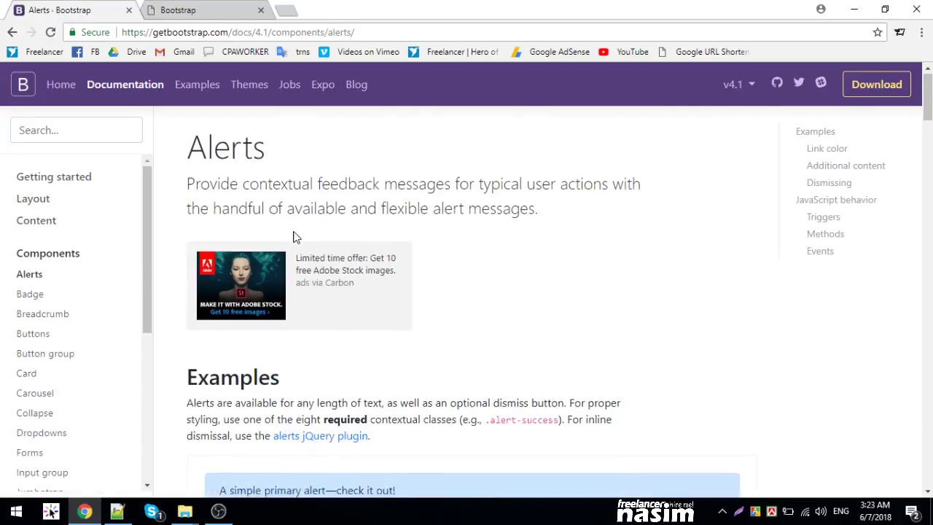
scroll(292, 235, down, 5)
scroll(87, 274, down, 4)
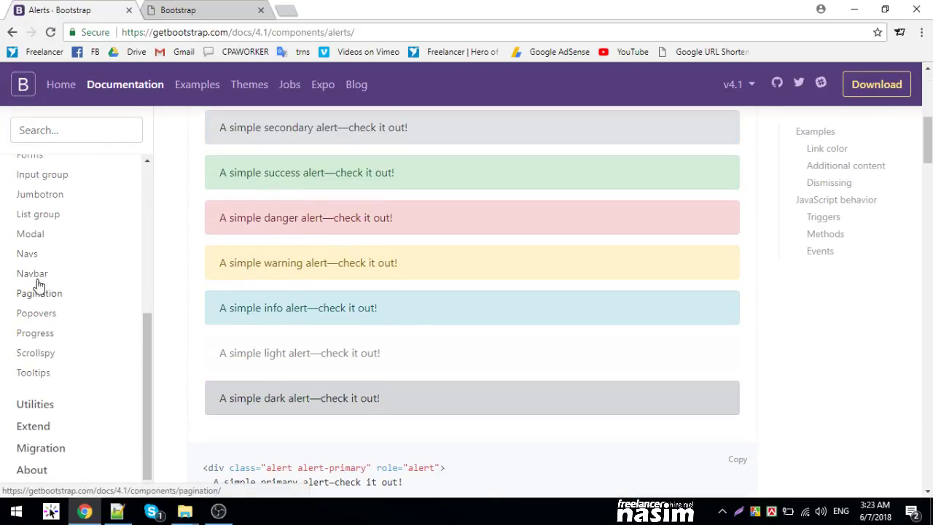
scroll(65, 398, up, 4)
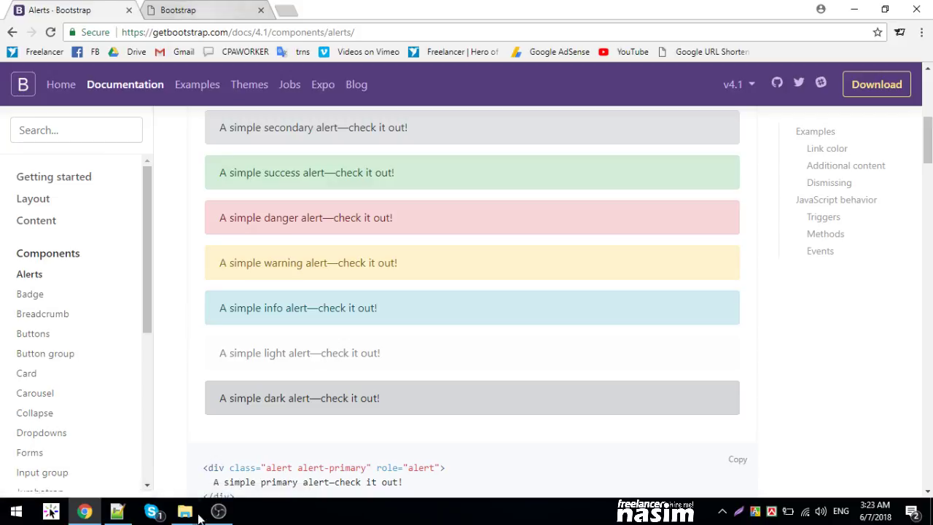